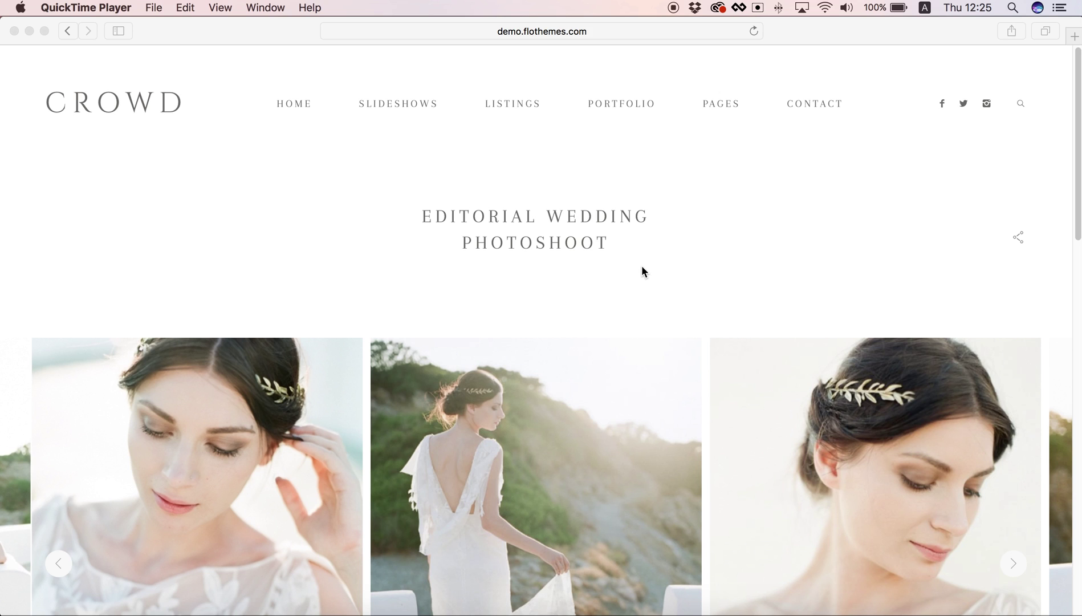
Bring the Safari window showing the CROWD Editorial Wedding Photoshoot gallery to the front
click(374, 248)
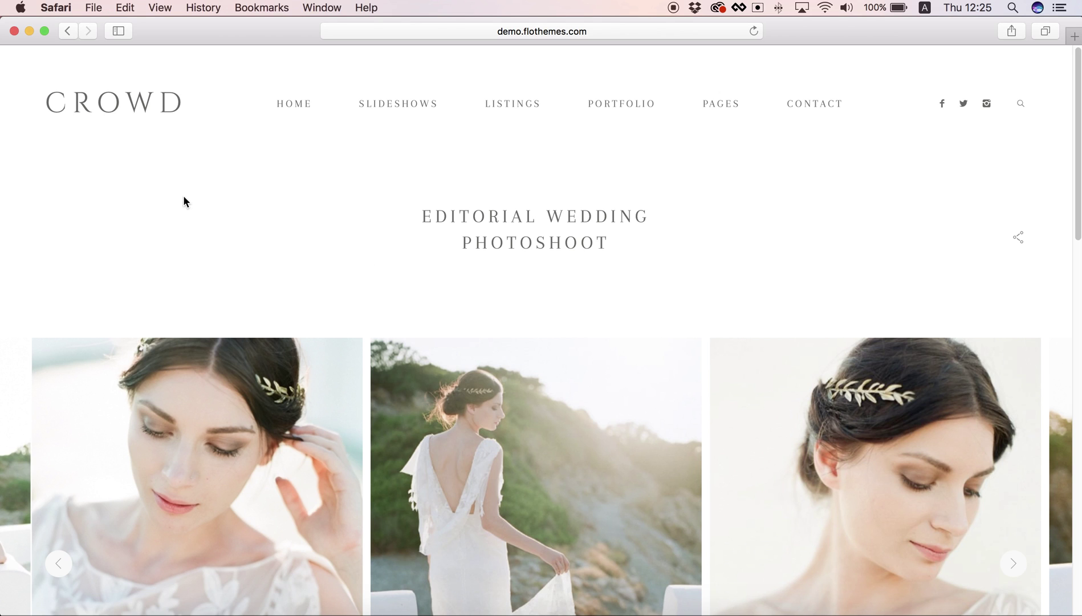
Turn on 'Show Develop menu in menu bar' in Advanced preferences and open the Develop menu
click(63, 8)
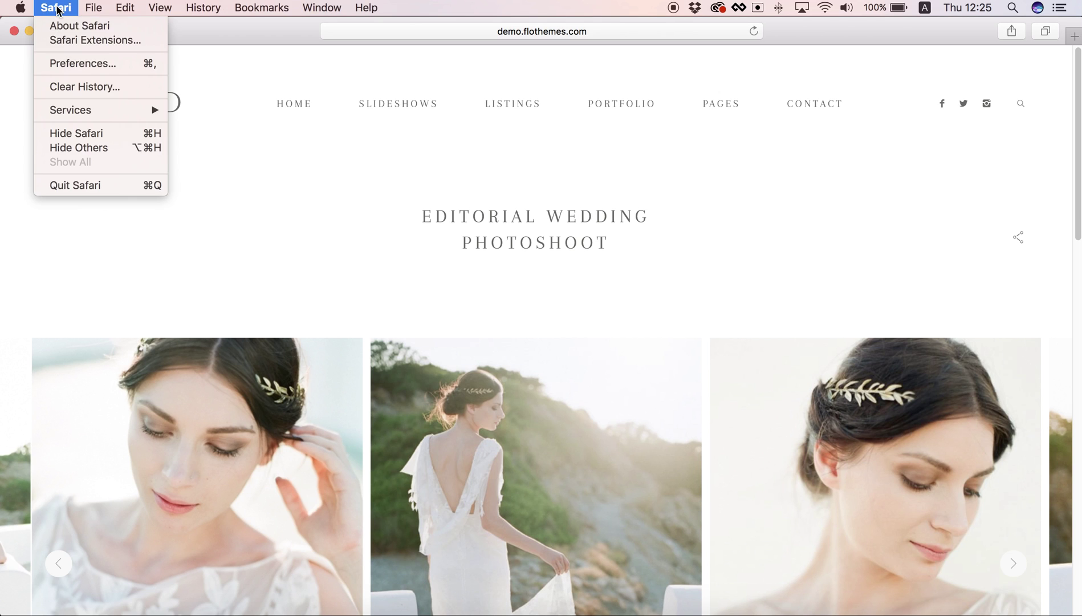
click(78, 64)
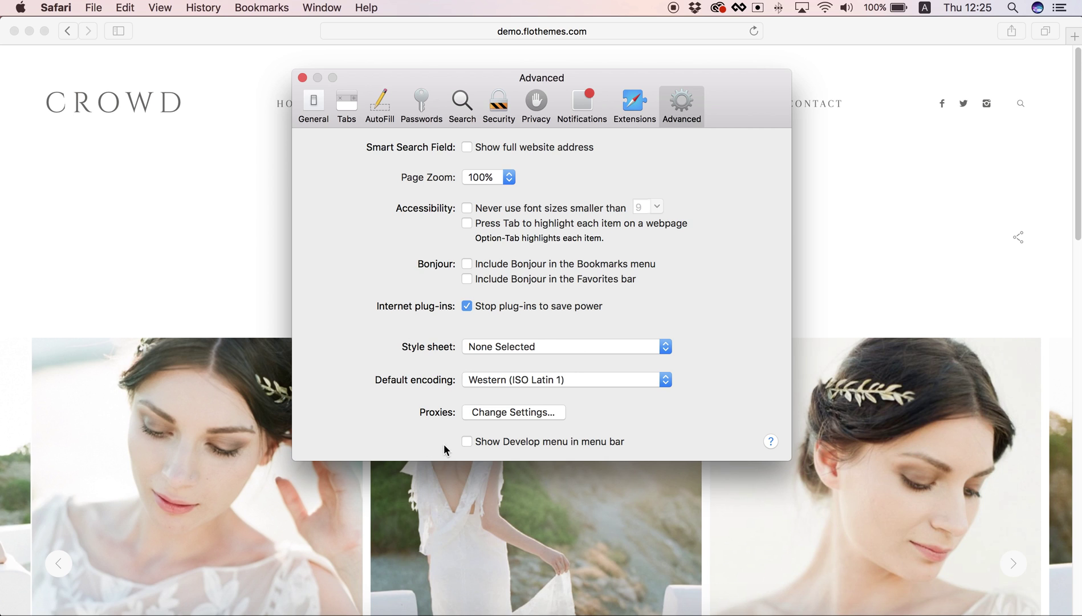
click(467, 442)
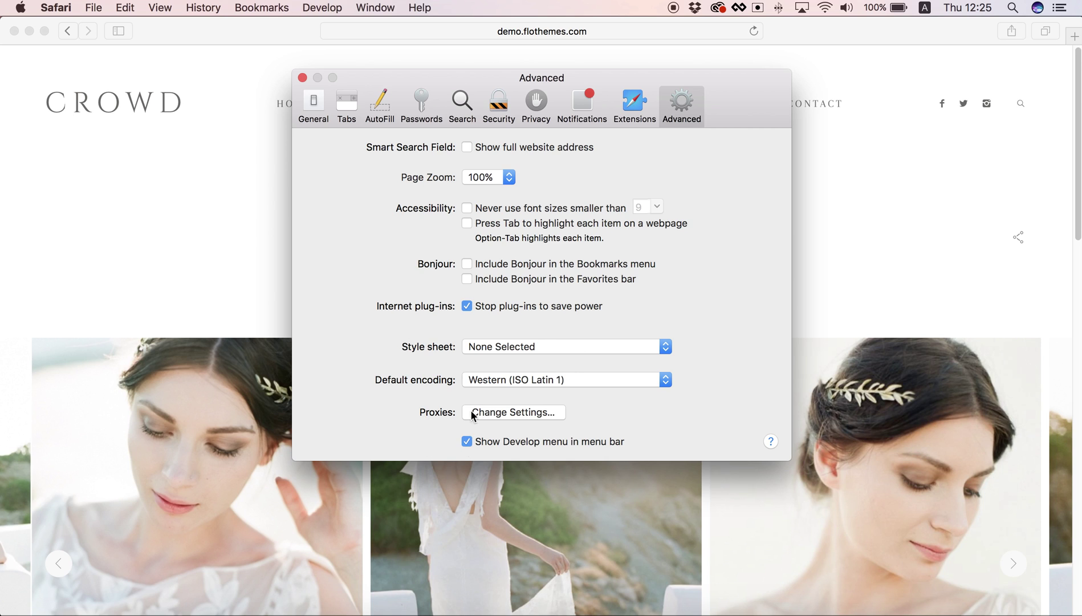
click(302, 78)
click(332, 8)
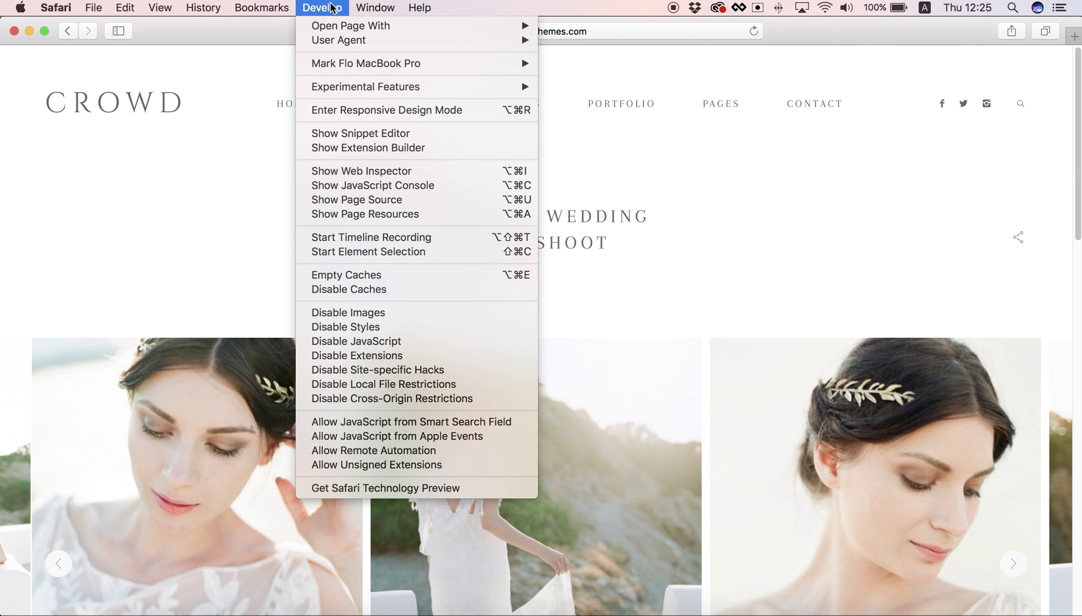
Open the Web Inspector and use the element picker on the middle gallery photo, reading 440px × 600px
click(334, 171)
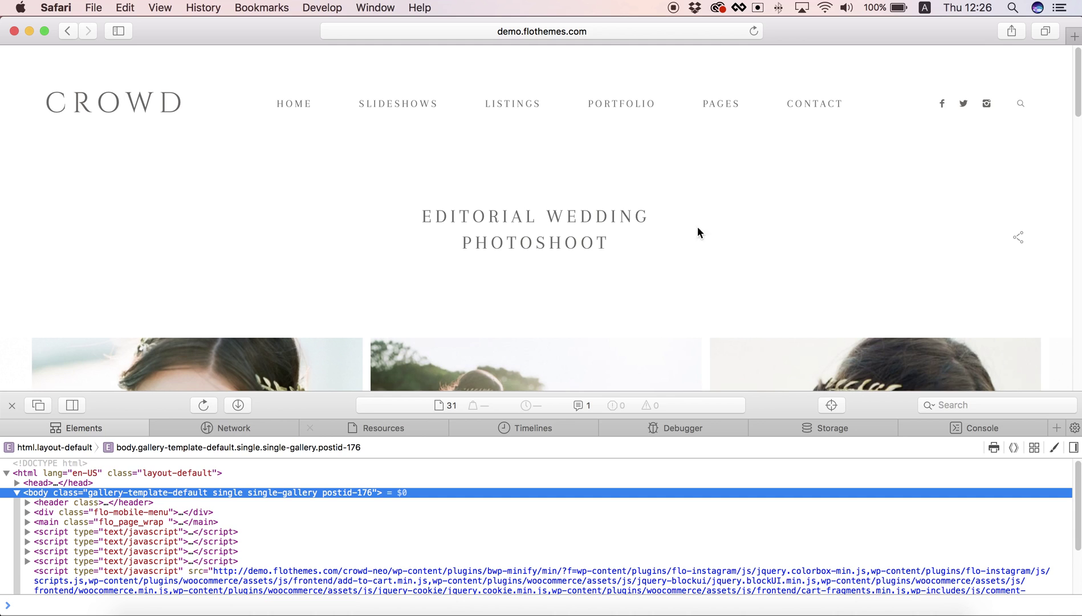
scroll(666, 219, down, 8)
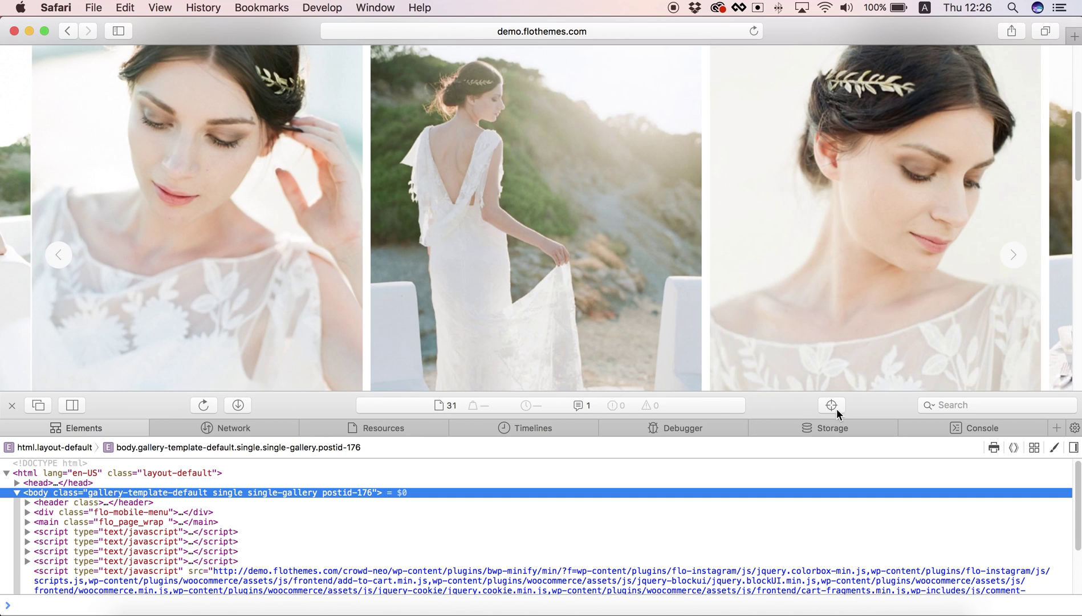
click(836, 406)
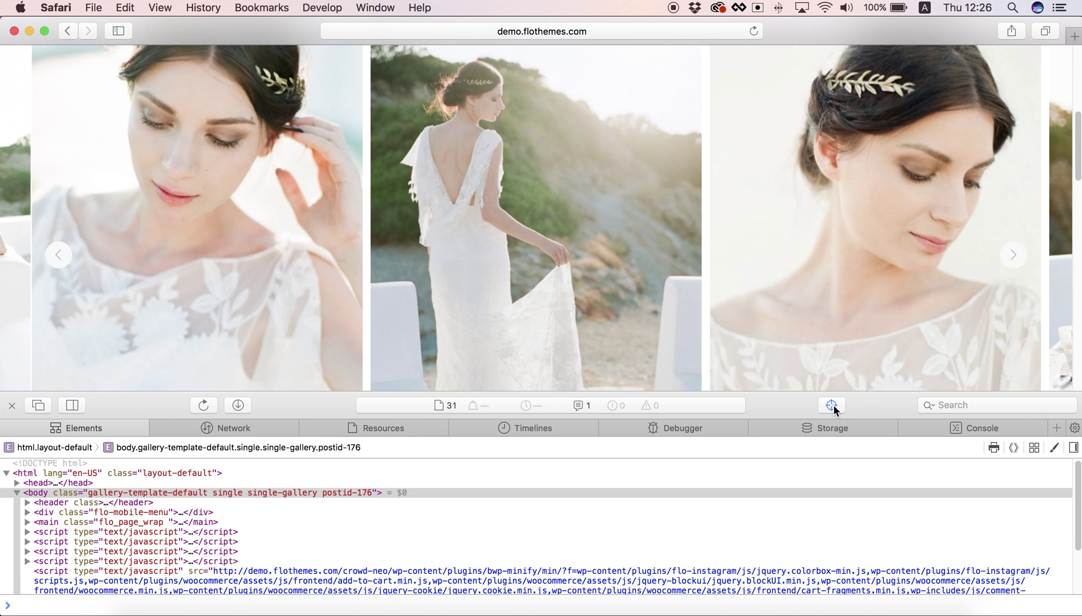
scroll(549, 243, down, 5)
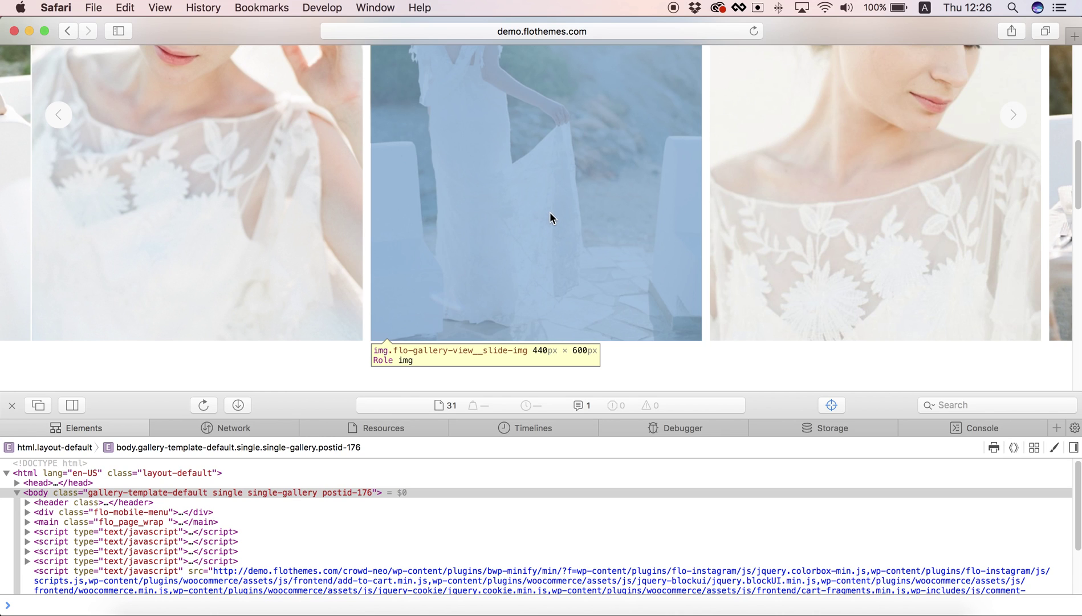
scroll(550, 213, up, 5)
scroll(550, 214, down, 4)
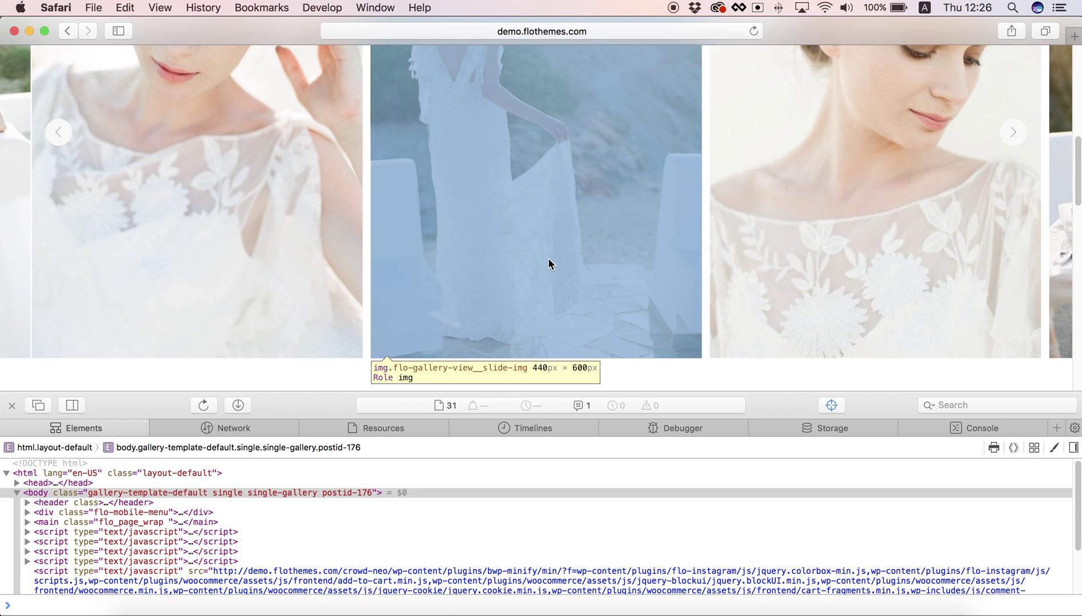
Shorten the Web Inspector panel by dragging its top edge down
scroll(591, 217, down, 3)
scroll(590, 228, up, 4)
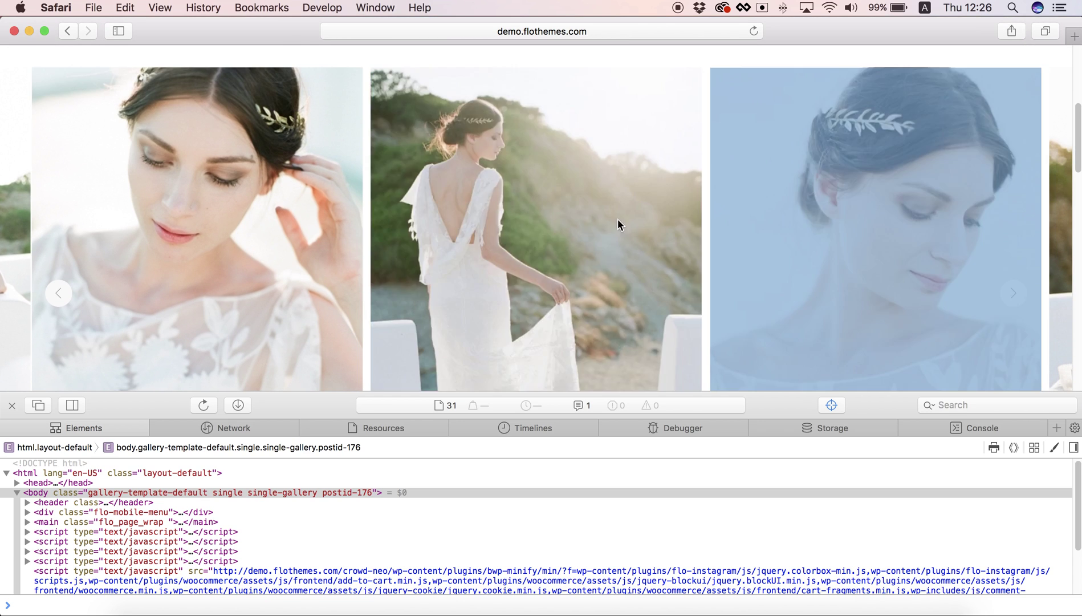
scroll(573, 199, down, 5)
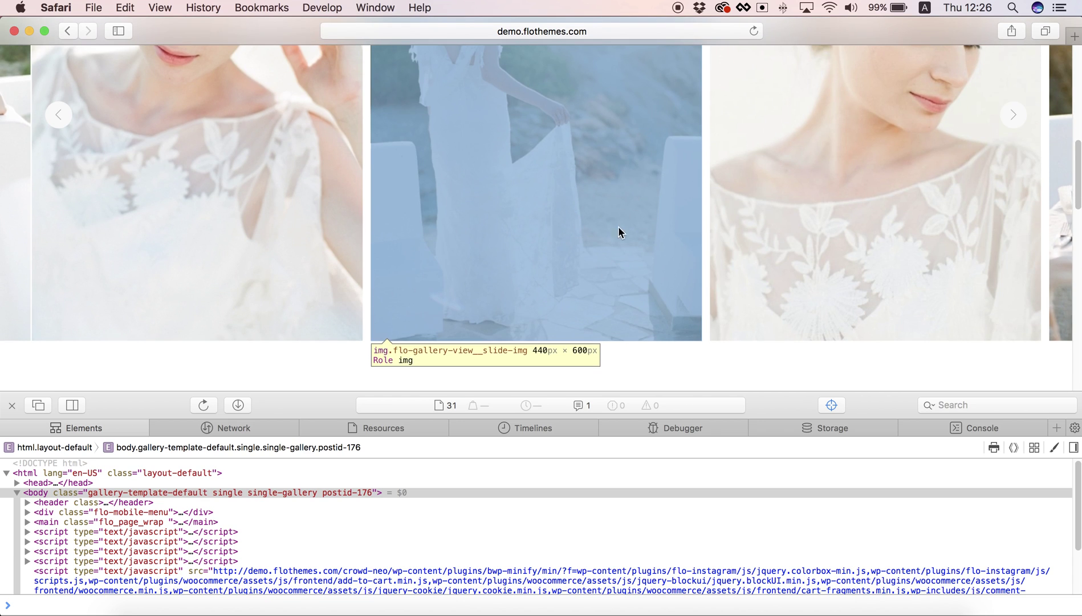
drag(816, 393, 802, 507)
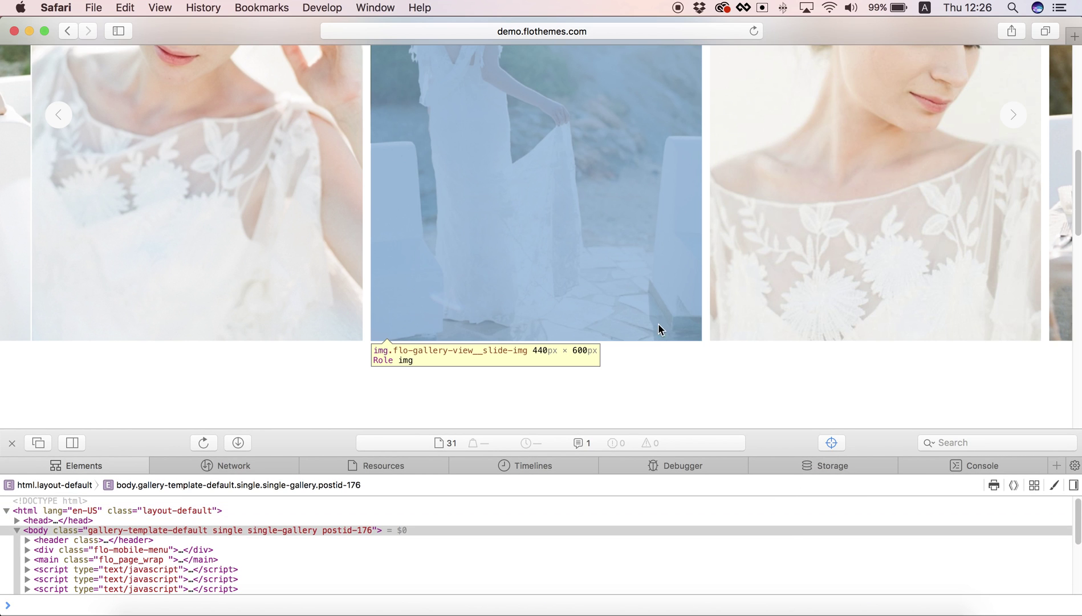
Go to the site's Home B page from the HOME menu
scroll(615, 278, down, 10)
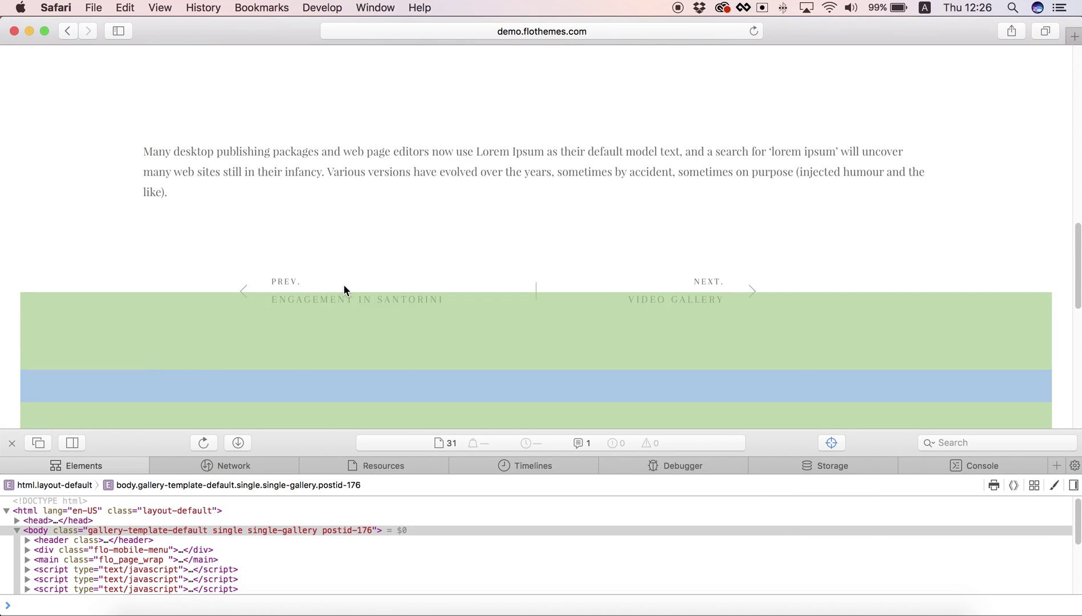
scroll(357, 286, down, 15)
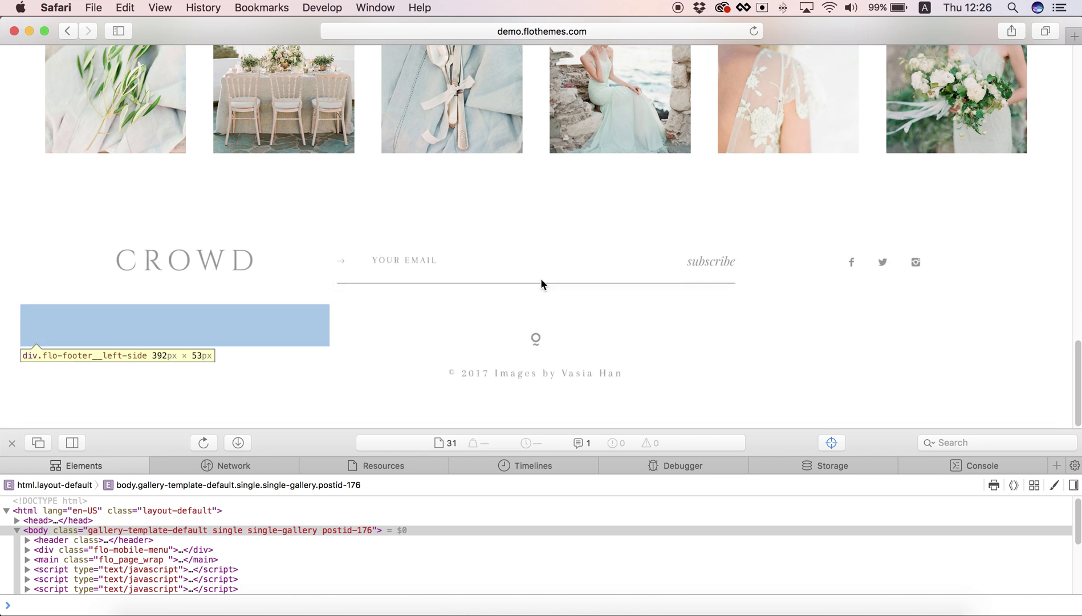
scroll(541, 282, up, 15)
scroll(594, 297, up, 20)
mouse_move(615, 121)
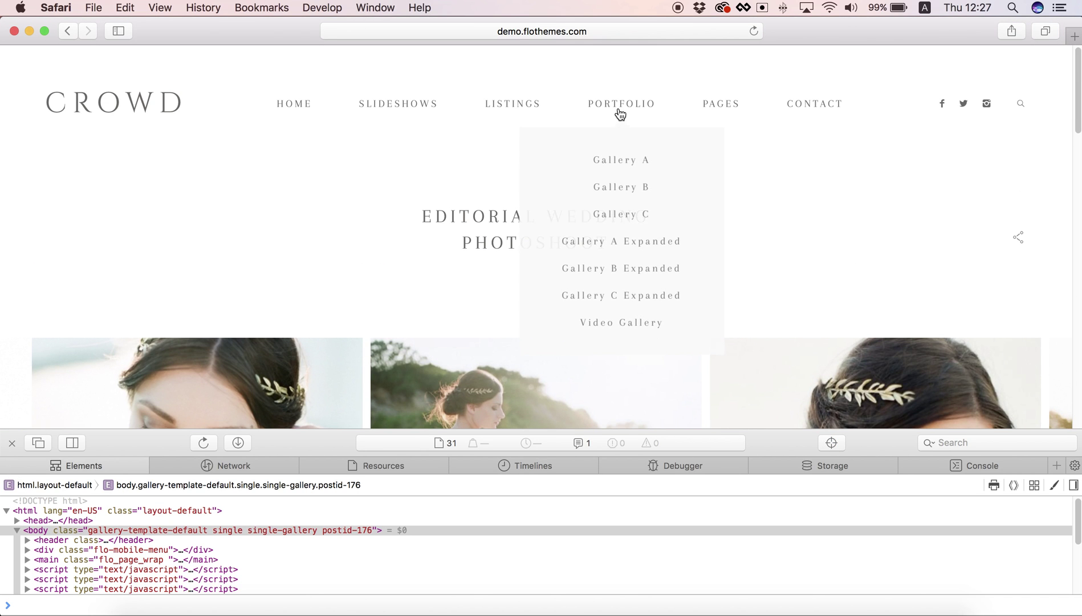
mouse_move(302, 114)
click(294, 188)
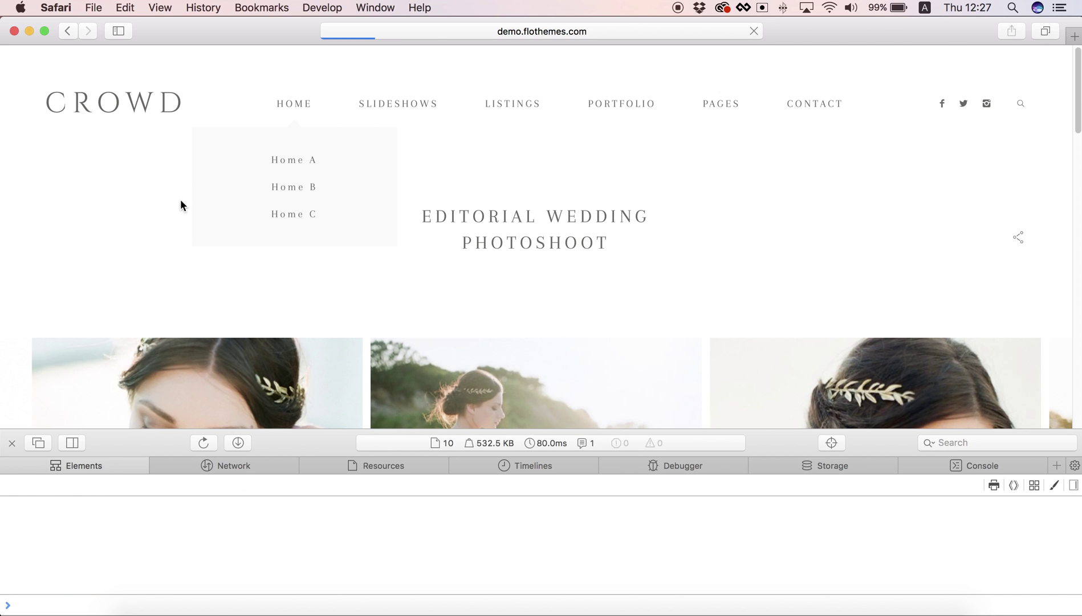
On Home B, turn element picking on to inspect the centre image, then turn it off
scroll(371, 171, down, 10)
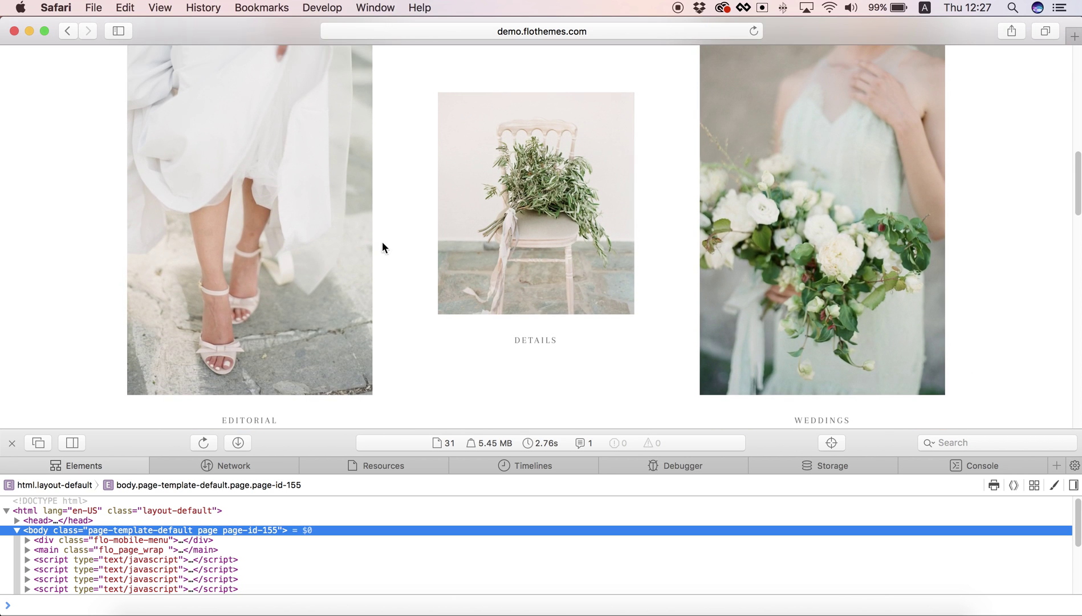
scroll(376, 319, down, 5)
scroll(388, 339, down, 10)
scroll(382, 319, up, 10)
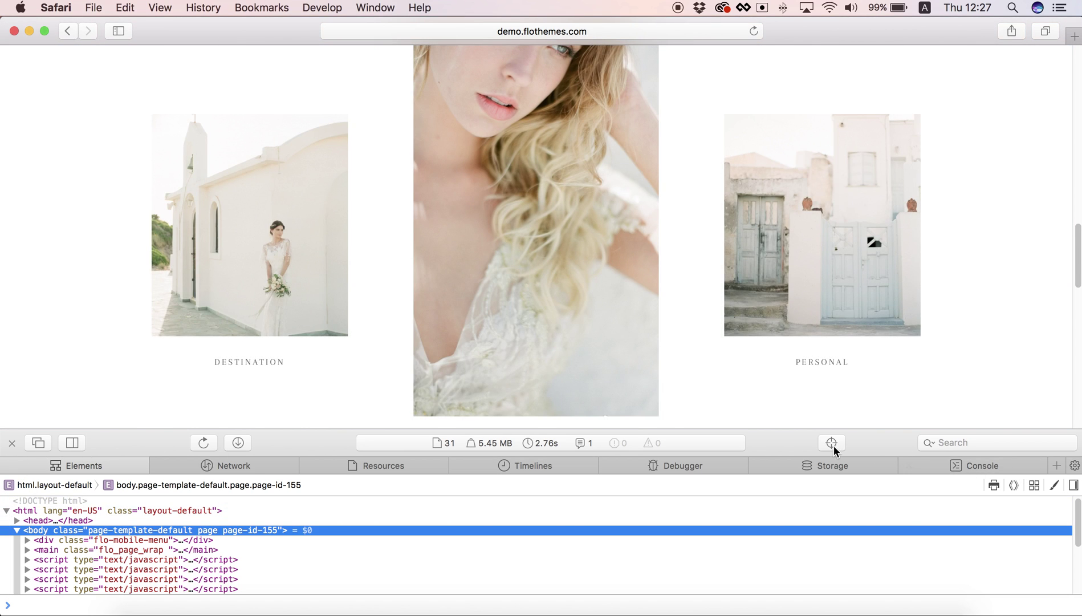
click(831, 443)
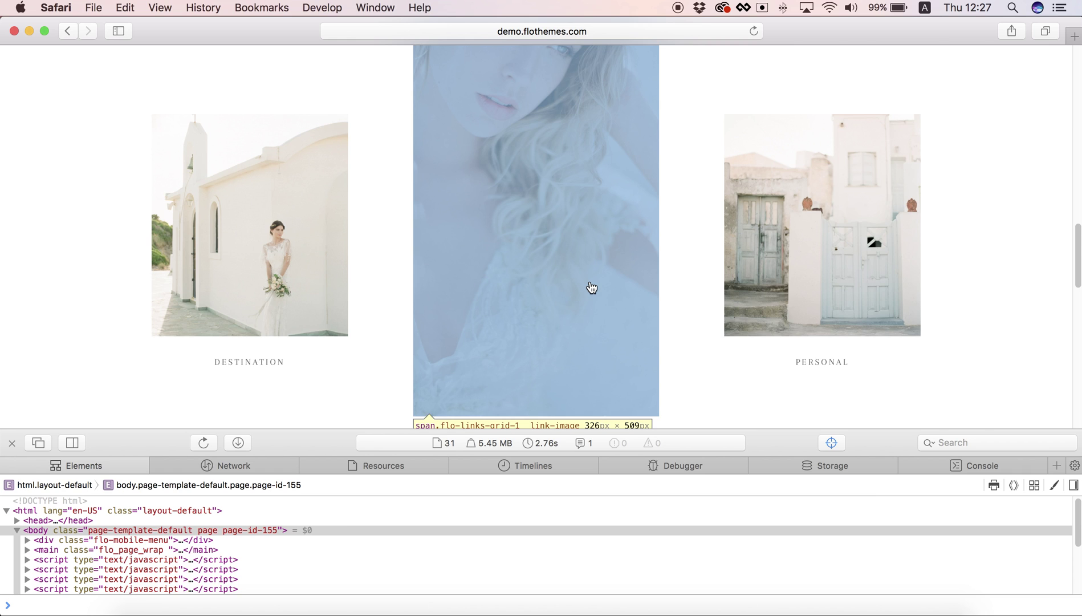
scroll(591, 288, down, 1)
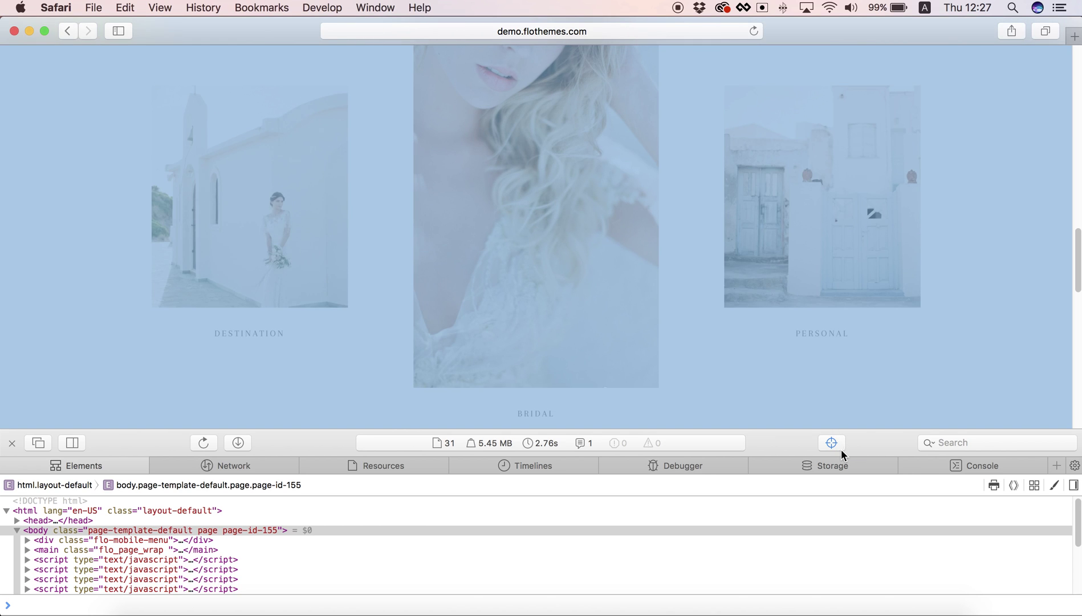
click(832, 443)
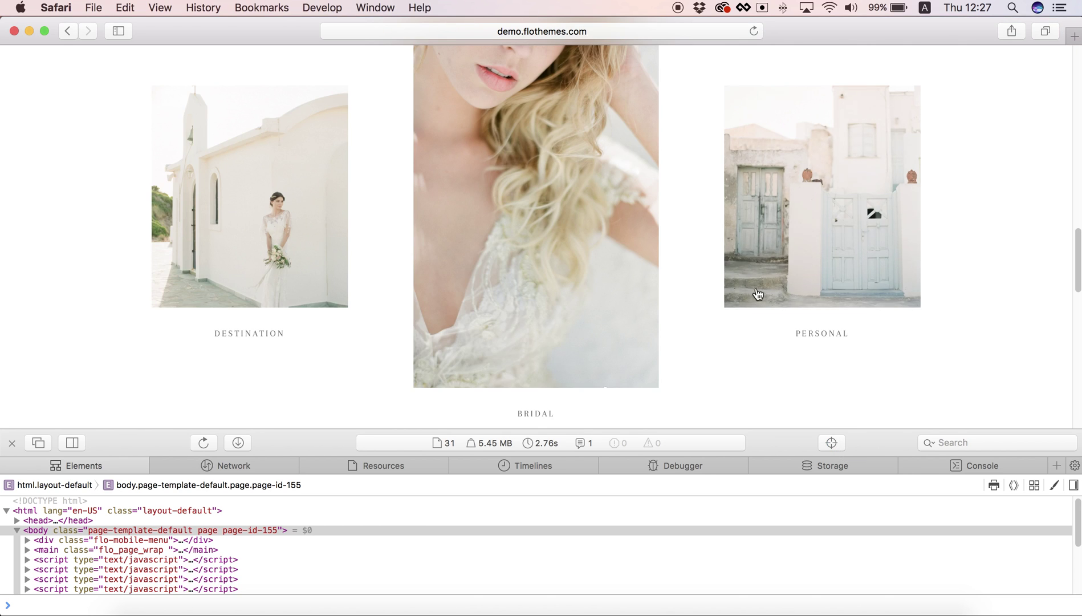
Return to the top and reveal the LISTINGS submenu with Simple and Expanded Blogpost
scroll(701, 228, up, 3)
scroll(701, 271, up, 3)
scroll(693, 270, down, 5)
scroll(692, 271, up, 1)
scroll(701, 245, up, 5)
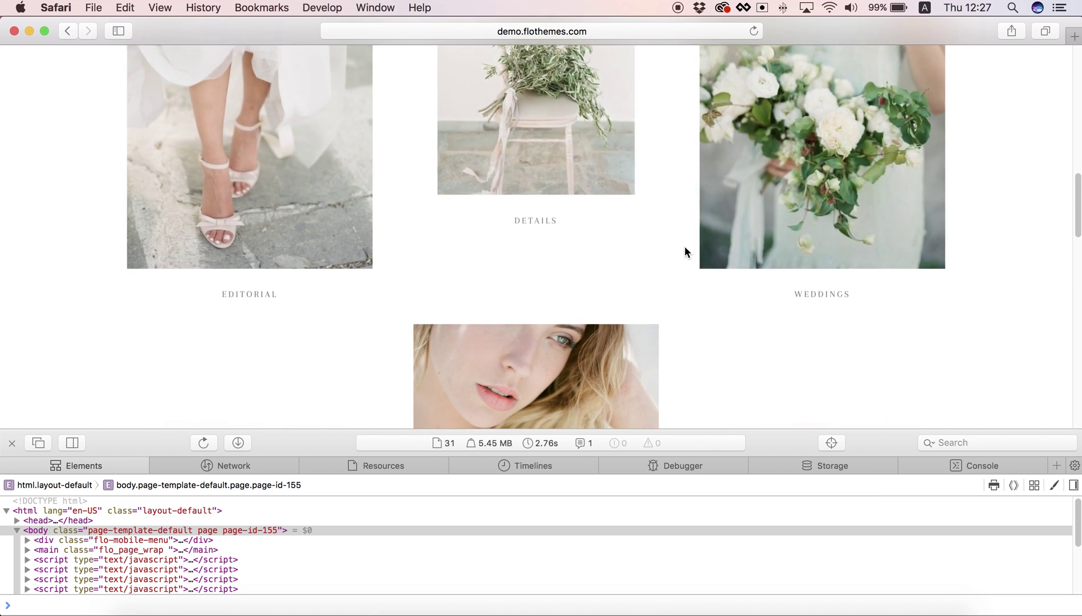
scroll(685, 246, up, 10)
mouse_move(80, 185)
scroll(244, 226, down, 3)
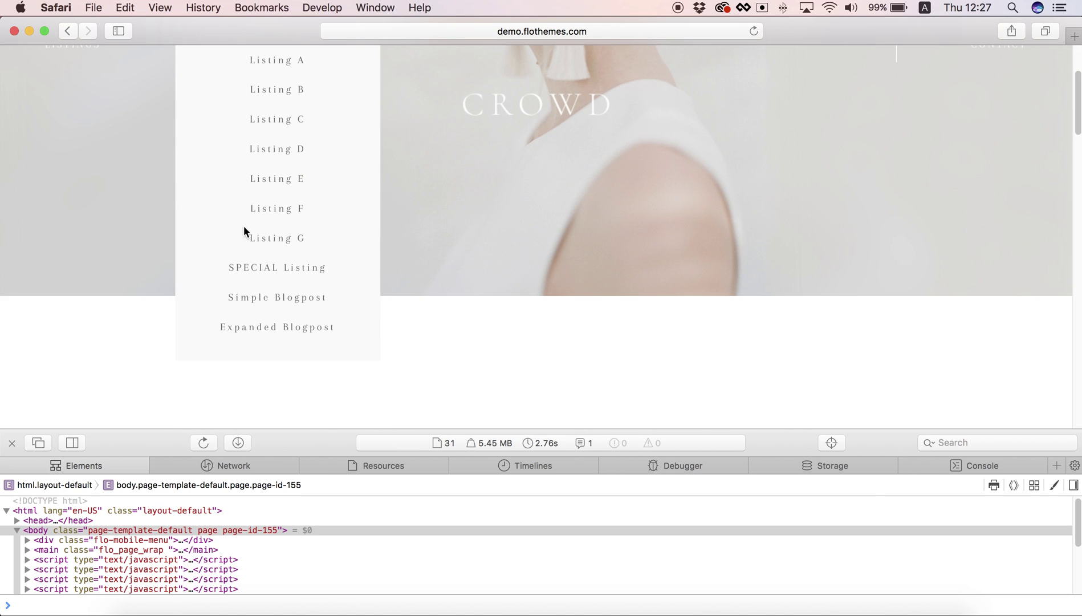
Open the Simple Blogpost sample, the Methoni Castle Wedding :: Greece post, and scroll through it
click(274, 306)
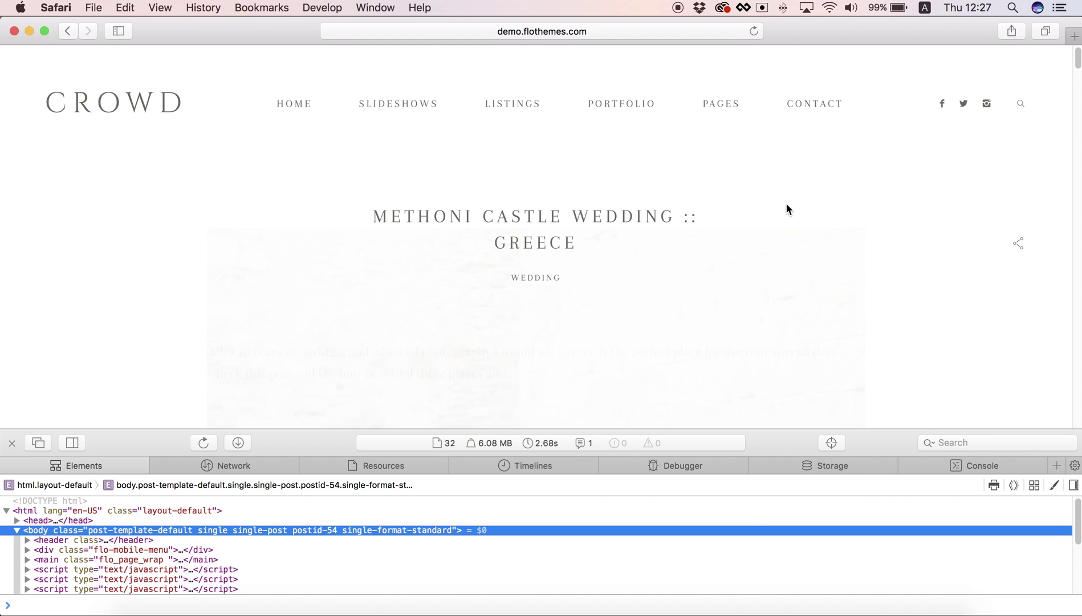
scroll(795, 206, down, 8)
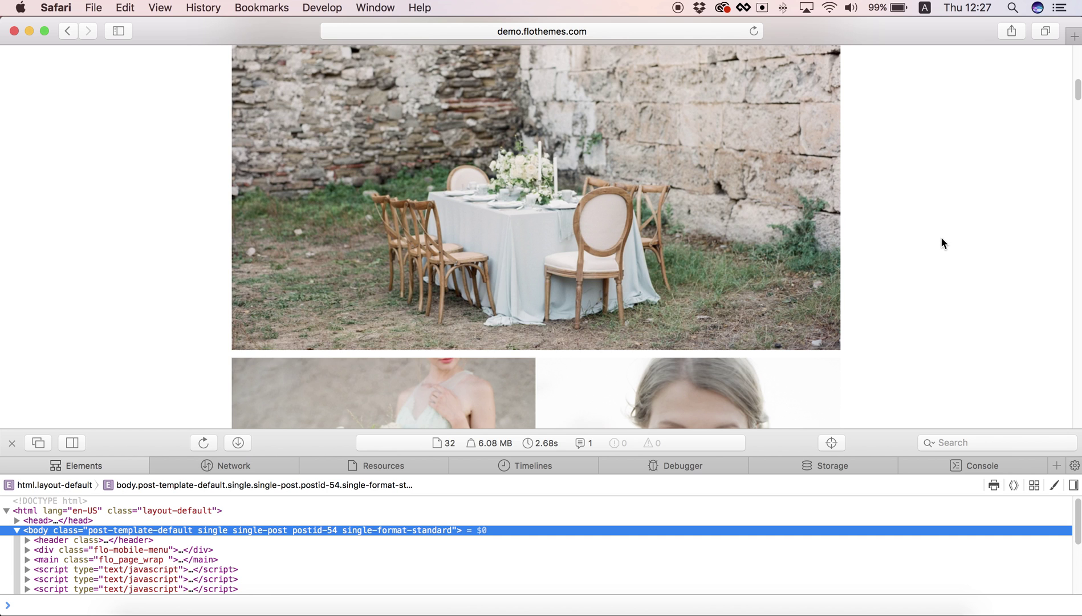
scroll(950, 223, down, 5)
scroll(946, 224, up, 9)
scroll(945, 223, down, 3)
scroll(917, 177, up, 3)
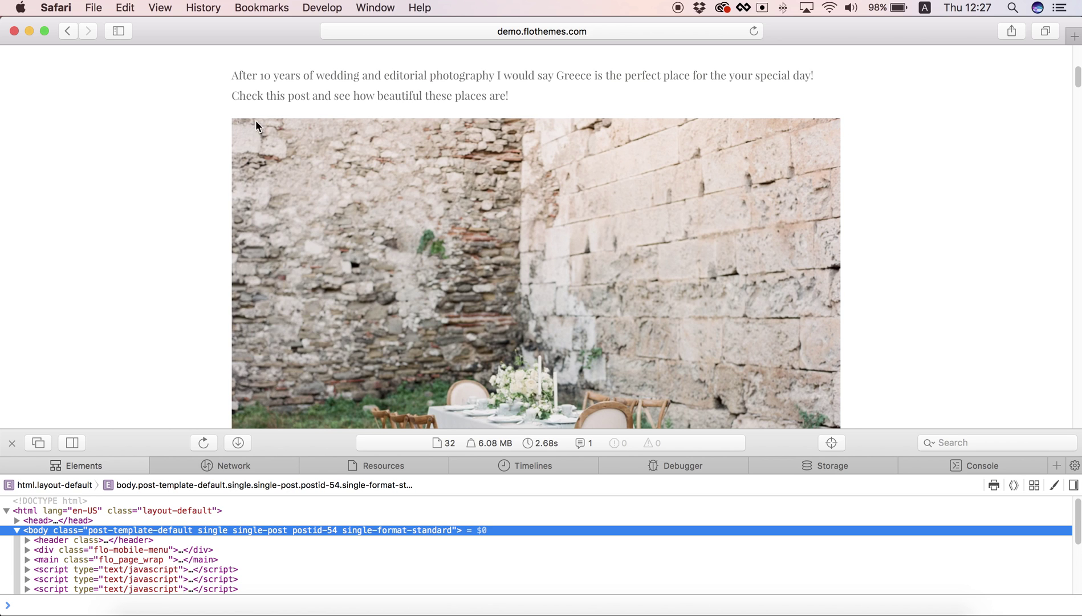
scroll(814, 132, down, 10)
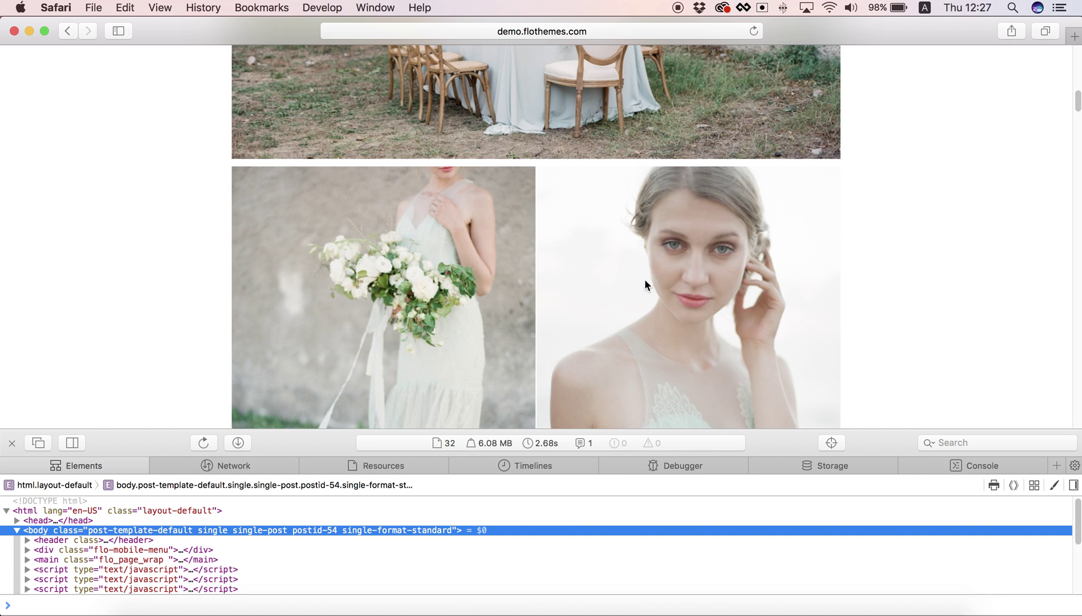
Measure the wall-and-table photo at 809 × 593 px with the element picker, then close the inspector
click(831, 443)
scroll(590, 268, up, 15)
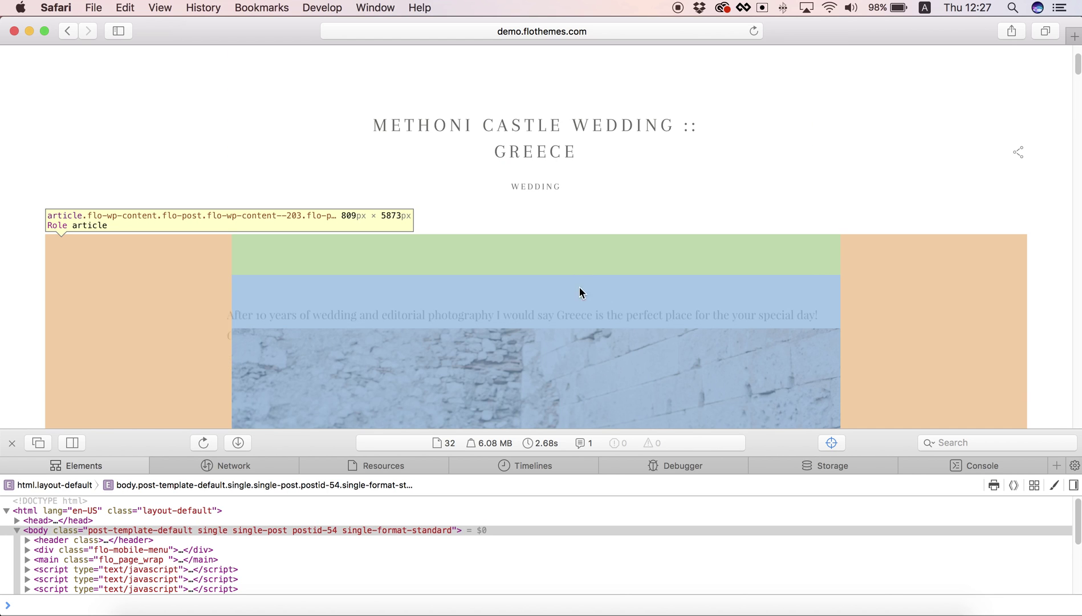
scroll(596, 279, down, 3)
scroll(613, 244, down, 5)
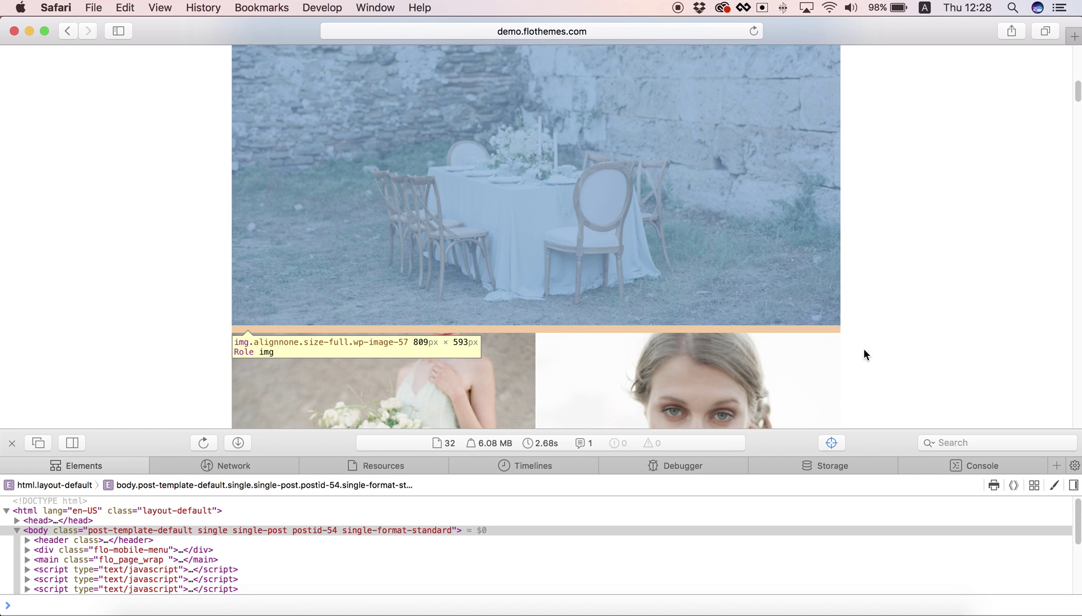
click(831, 443)
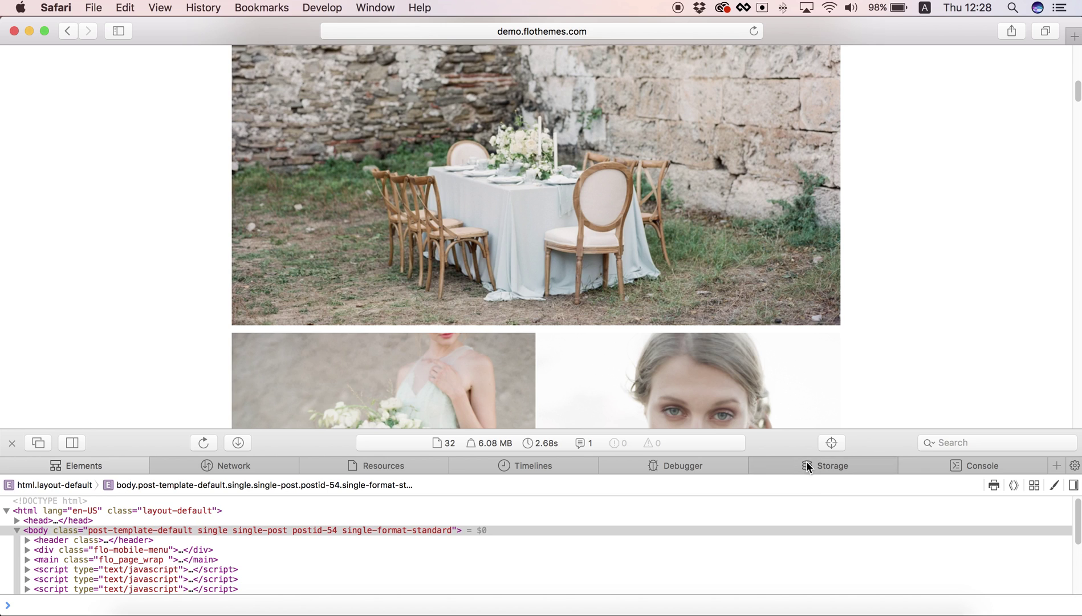
click(11, 443)
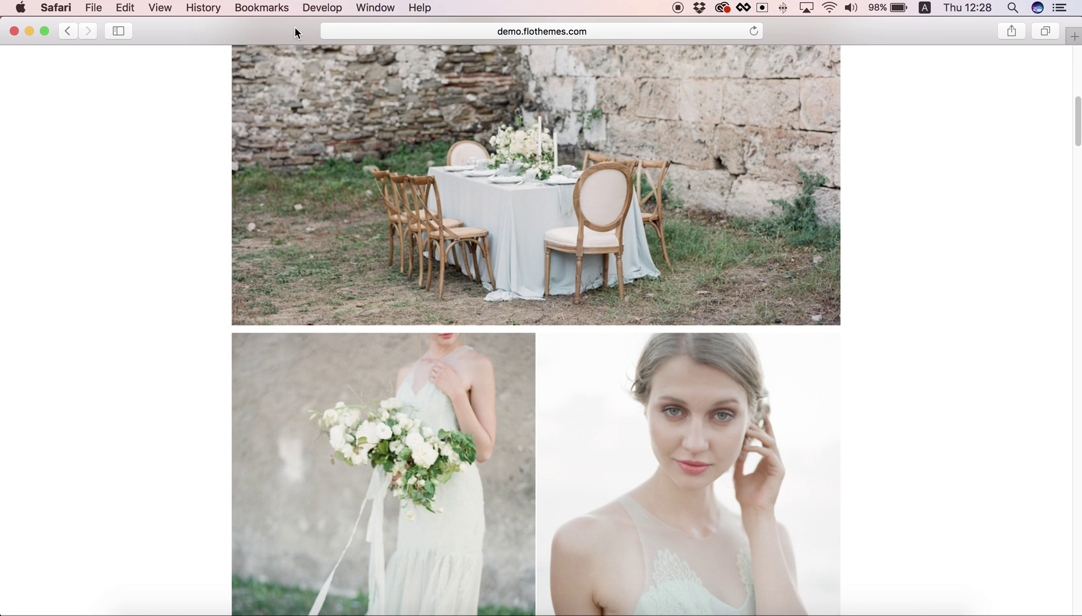
Bring up and dismiss the table photo's context menu twice
right_click(341, 155)
click(343, 161)
right_click(353, 161)
click(203, 37)
Add a Web Inspector button to the toolbar with Customize Toolbar, then open the inspector with it
click(210, 7)
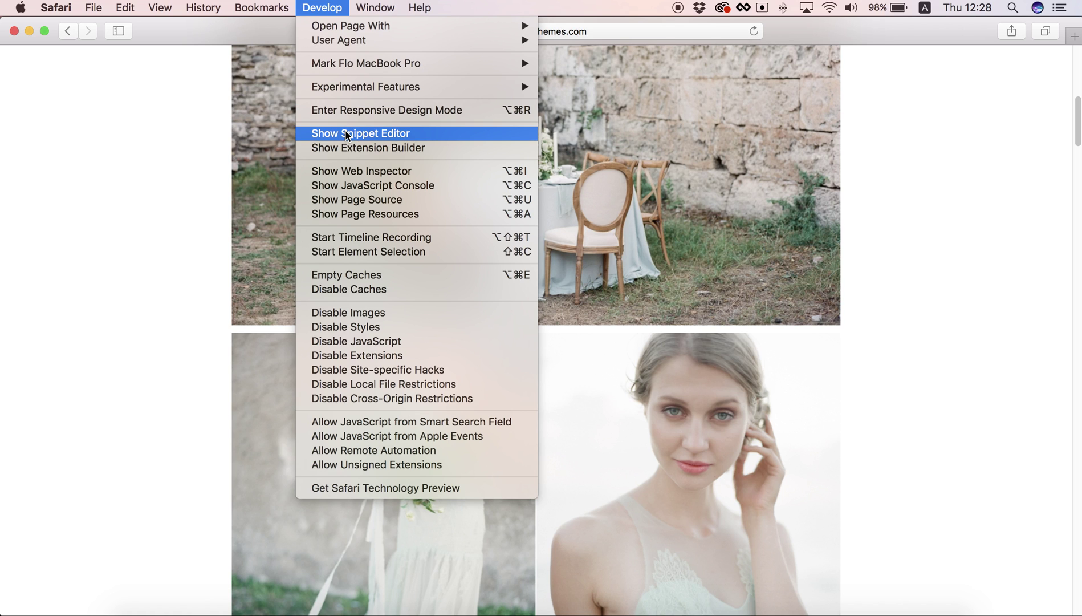
mouse_move(168, 6)
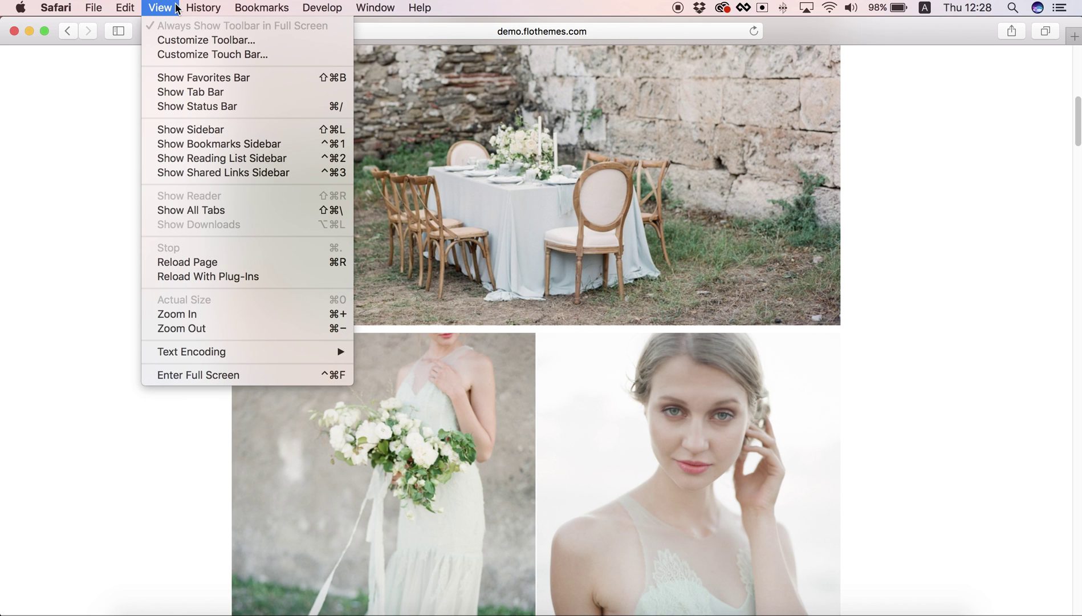
click(194, 40)
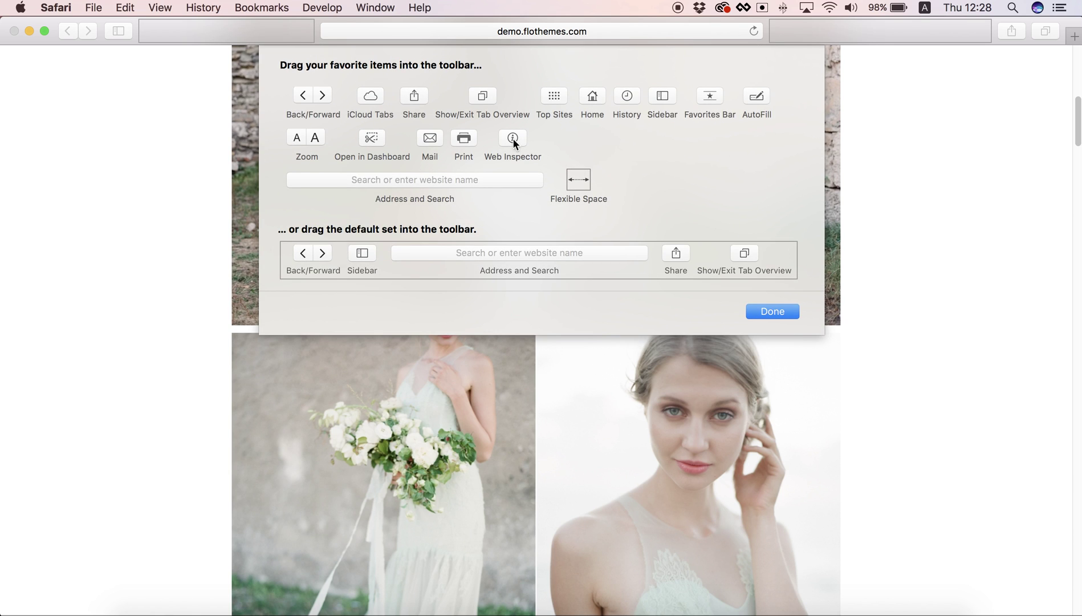
drag(507, 137, 984, 37)
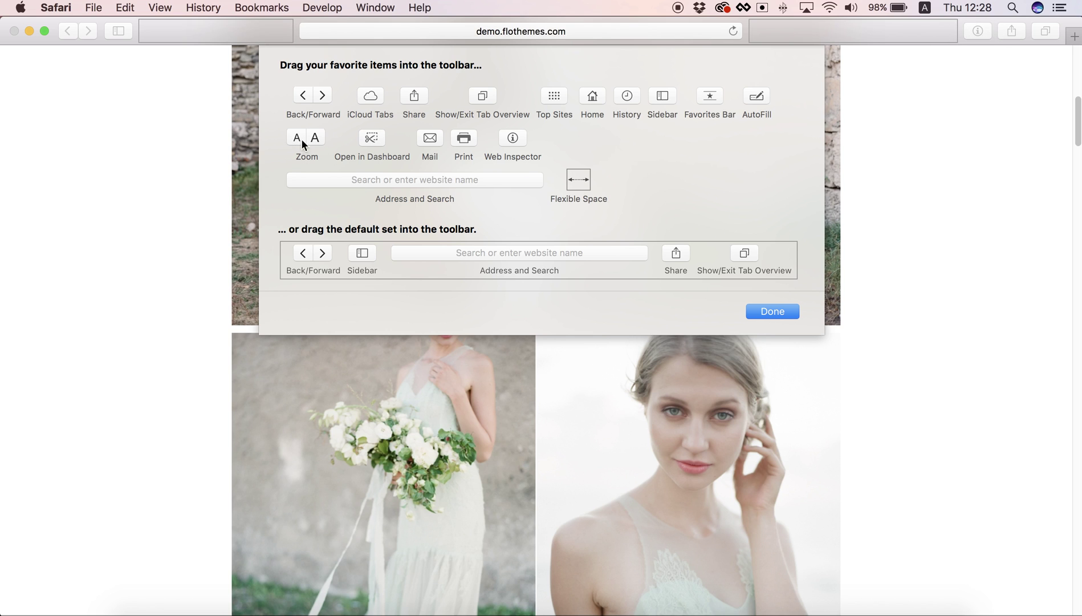
click(773, 310)
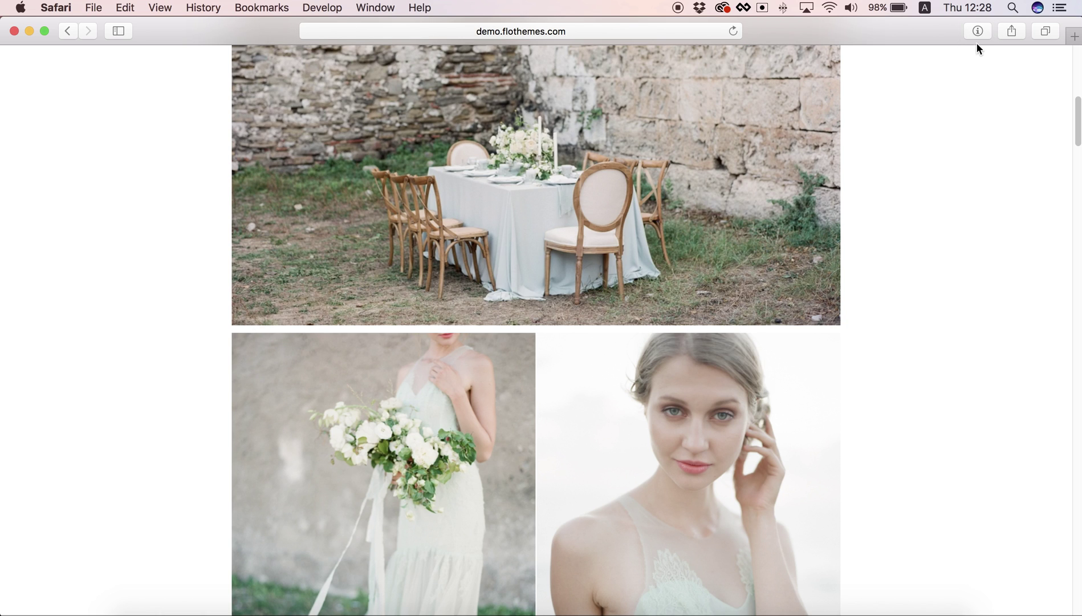
click(978, 31)
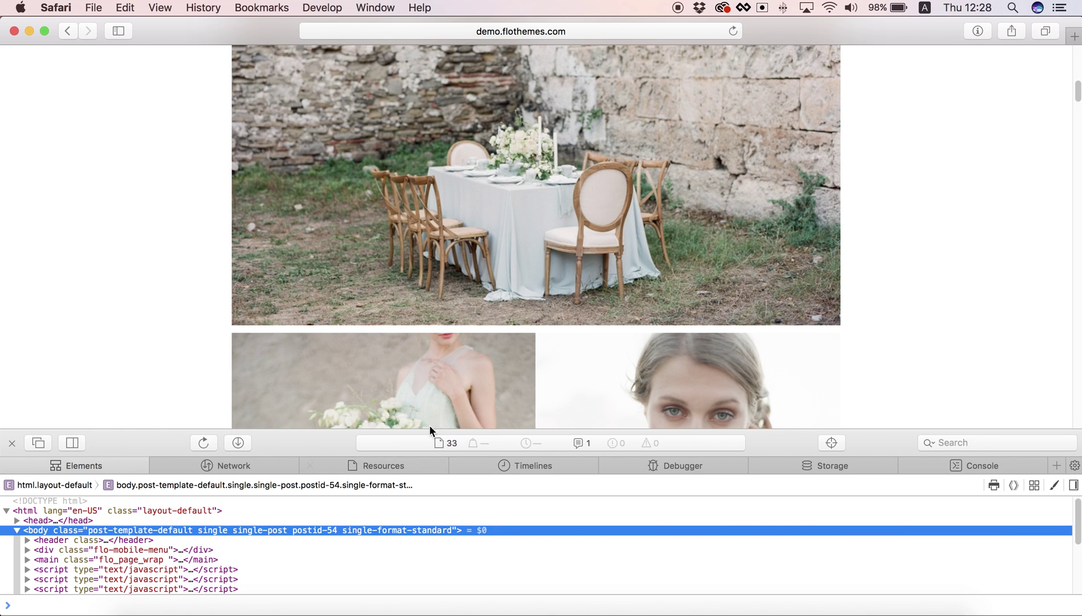
Measure the bridal portrait photos at 809 × 551 px with the element picker, then close the inspector
scroll(855, 181, down, 5)
click(832, 445)
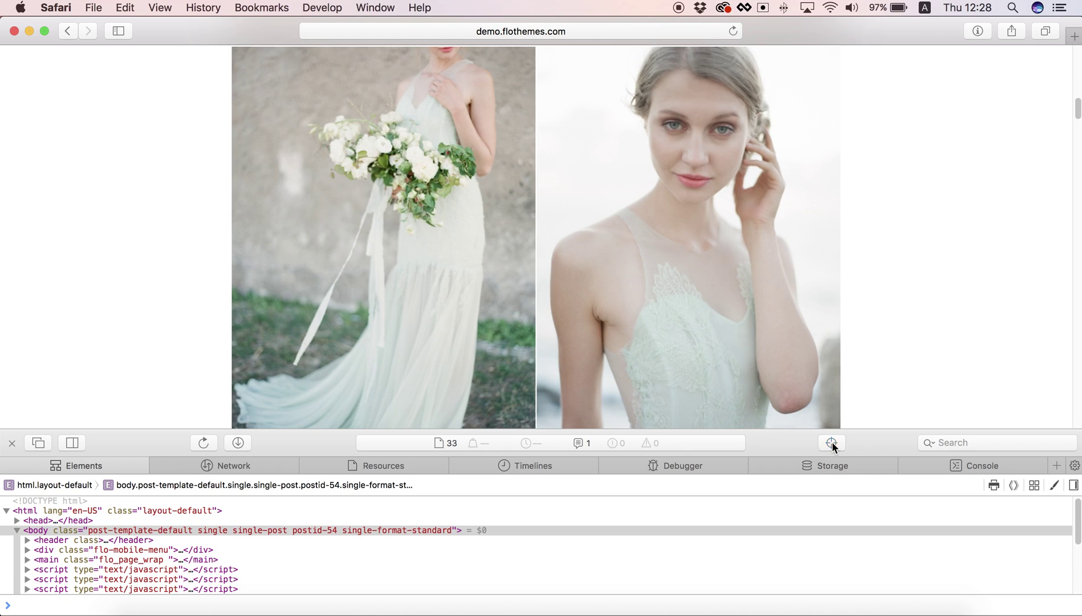
scroll(628, 220, down, 3)
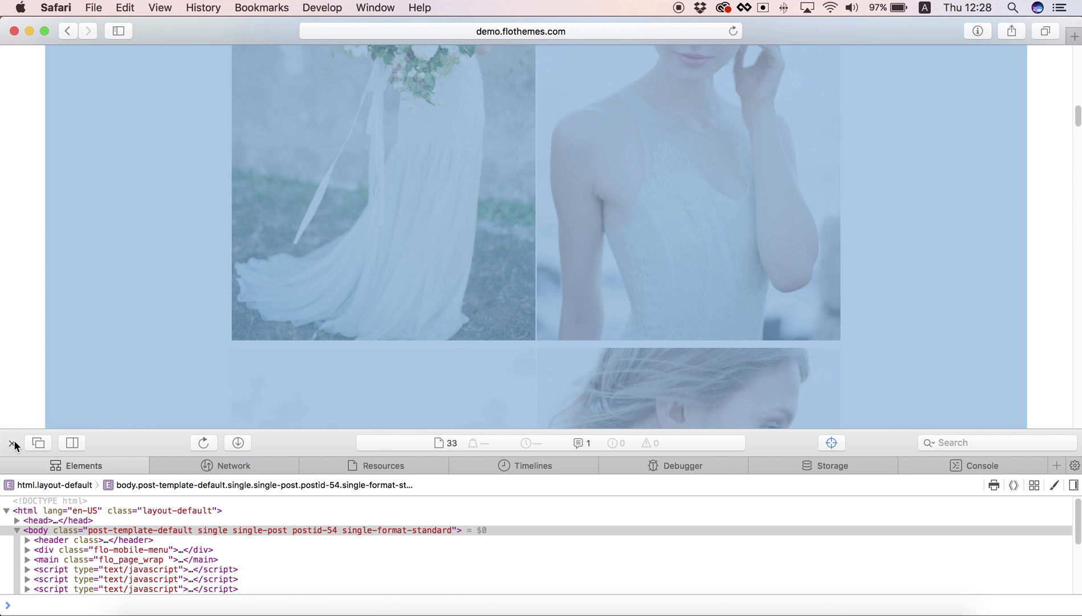
click(12, 443)
scroll(176, 351, up, 15)
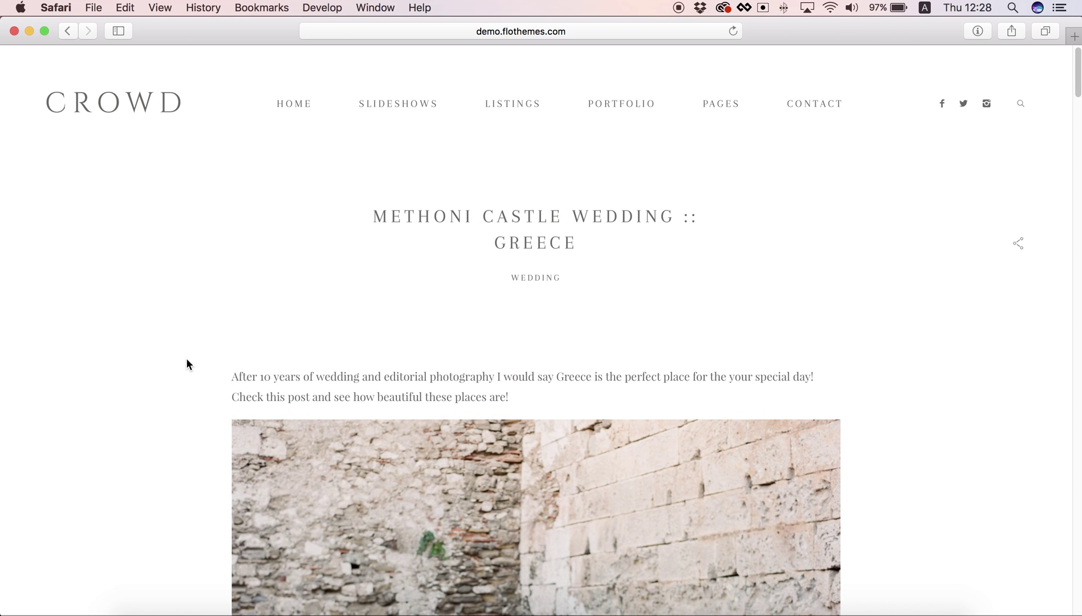